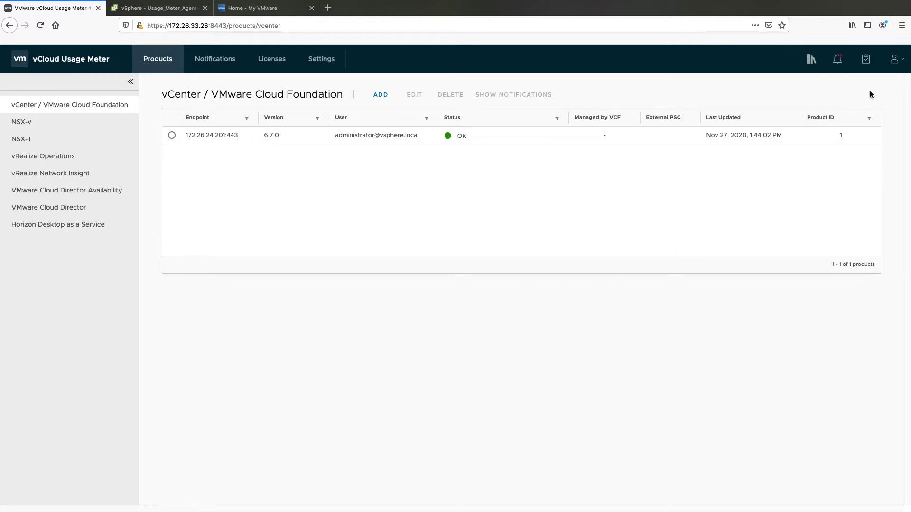
Check the About information to confirm Usage Meter is at version 4.2.0.0.
{"action": "left_click", "coordinate": [895, 59]}
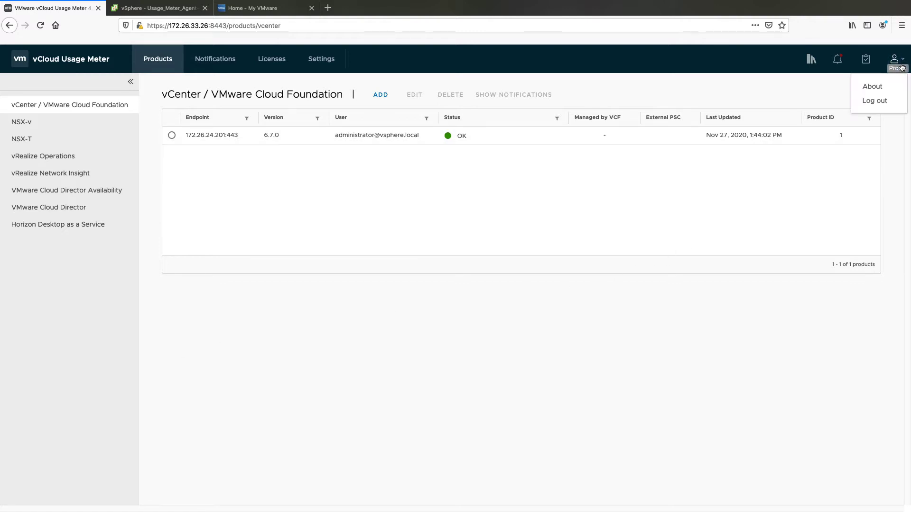
{"action": "left_click", "coordinate": [891, 87]}
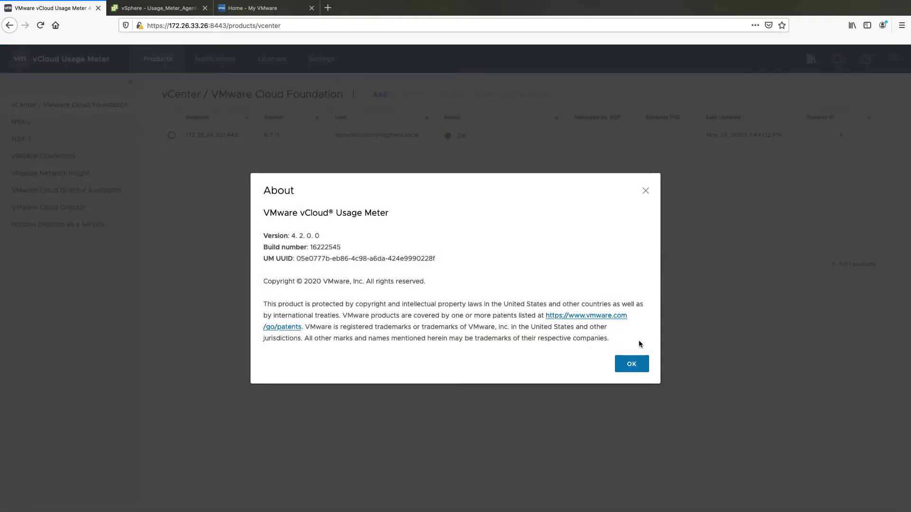
{"action": "left_click", "coordinate": [631, 364]}
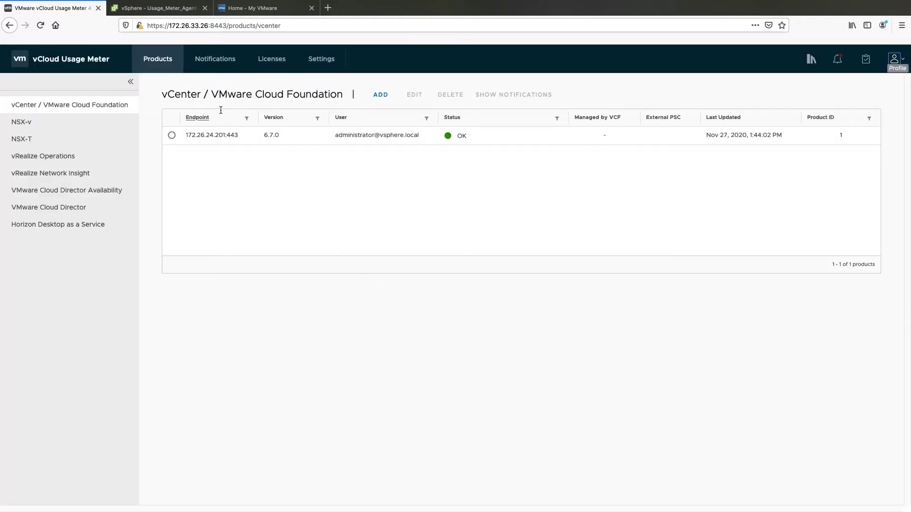
Snapshot the Usage_Meter_Agent-4.2.0.0-In-place-Upgrade VM with memory included.
{"action": "left_click", "coordinate": [160, 8]}
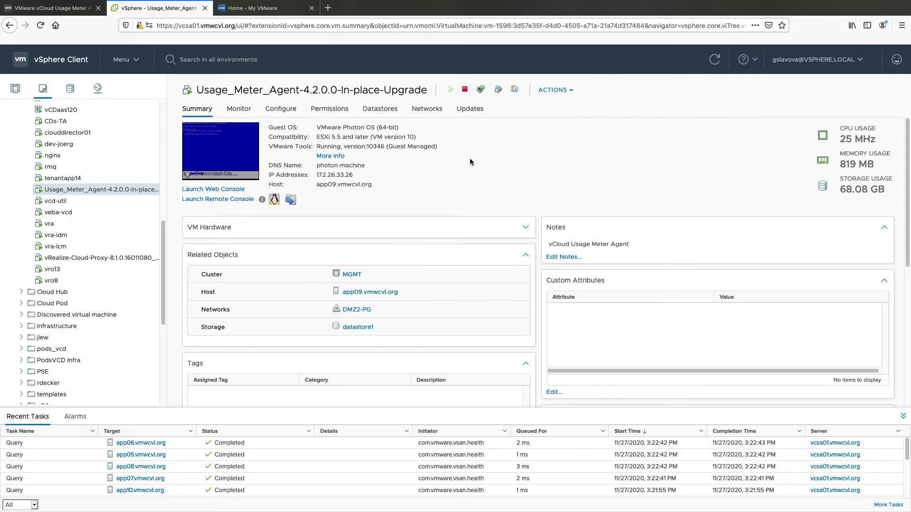
{"action": "left_click", "coordinate": [570, 92]}
{"action": "mouse_move", "coordinate": [600, 150]}
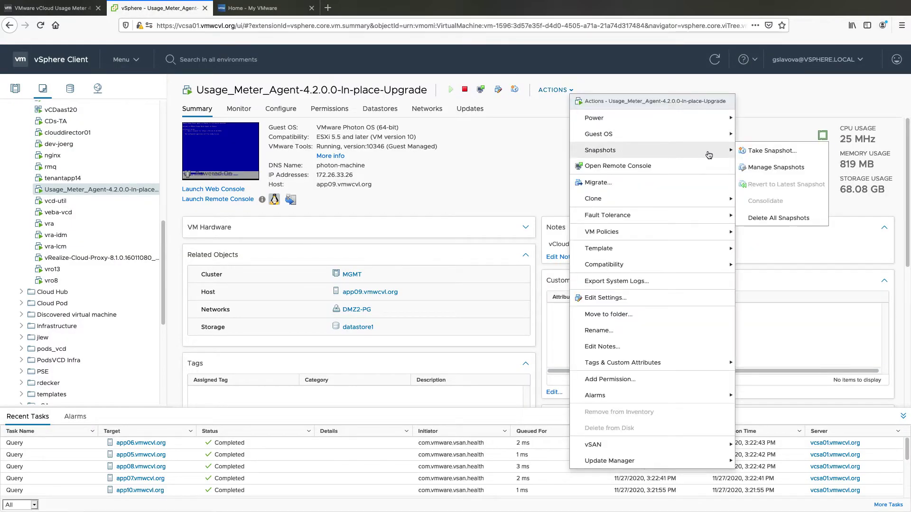
{"action": "left_click", "coordinate": [750, 151]}
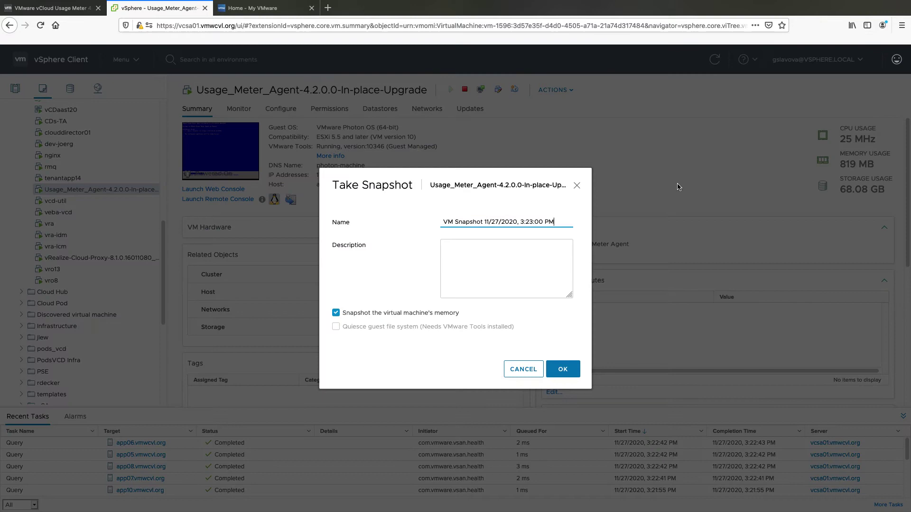
{"action": "left_click", "coordinate": [563, 369]}
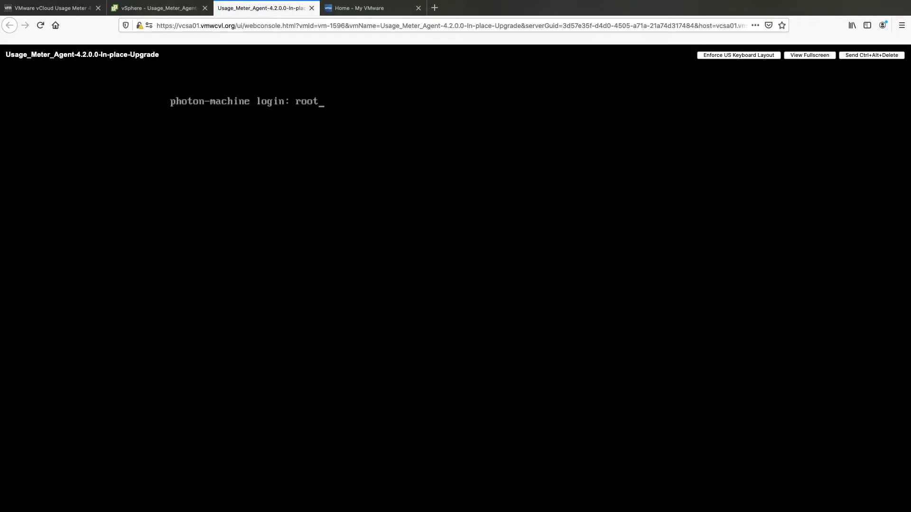
Log in to the agent VM console as root.
{"action": "key", "text": "Return"}
{"action": "key", "text": "Return"}
{"action": "type", "text": "service"}
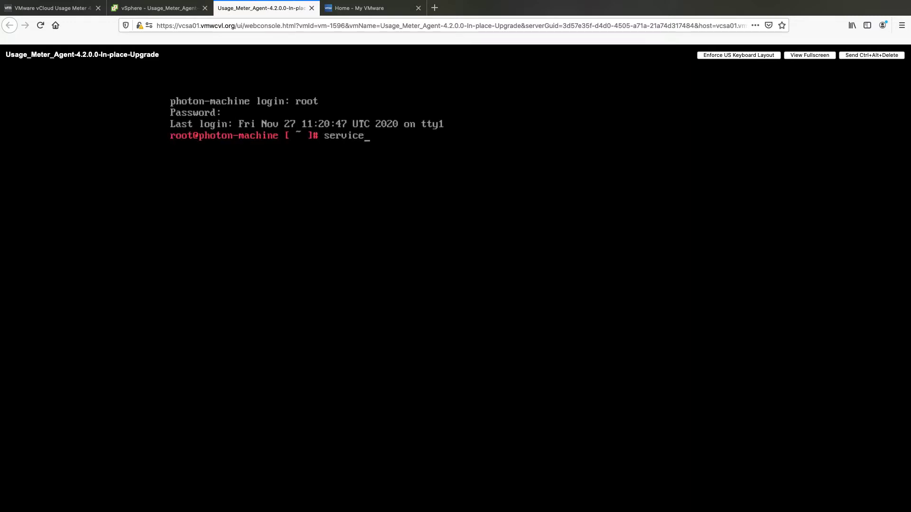
{"action": "type", "text": " sshd star"}
{"action": "type", "text": "t"}
Start sshd, then accept the EULA and download the In-place Upgrade to 4.3 package.
{"action": "key", "text": "Return"}
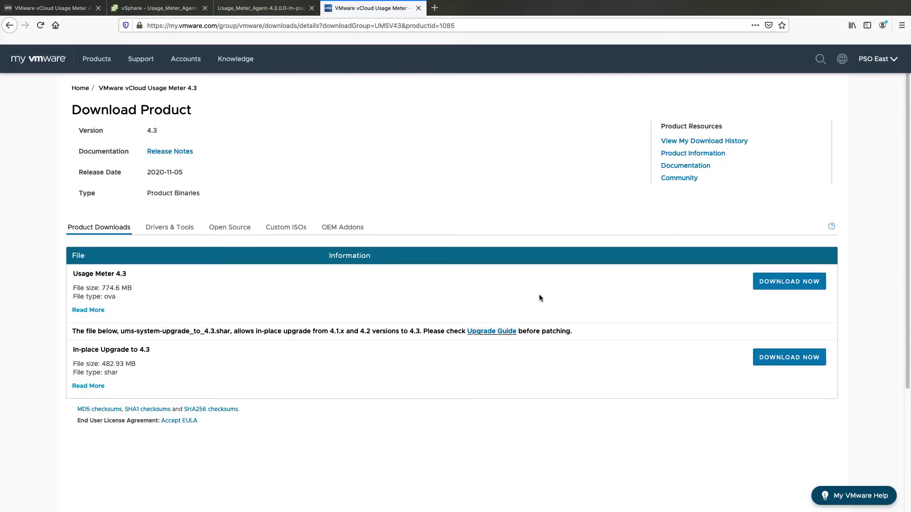
{"action": "left_click", "coordinate": [789, 357]}
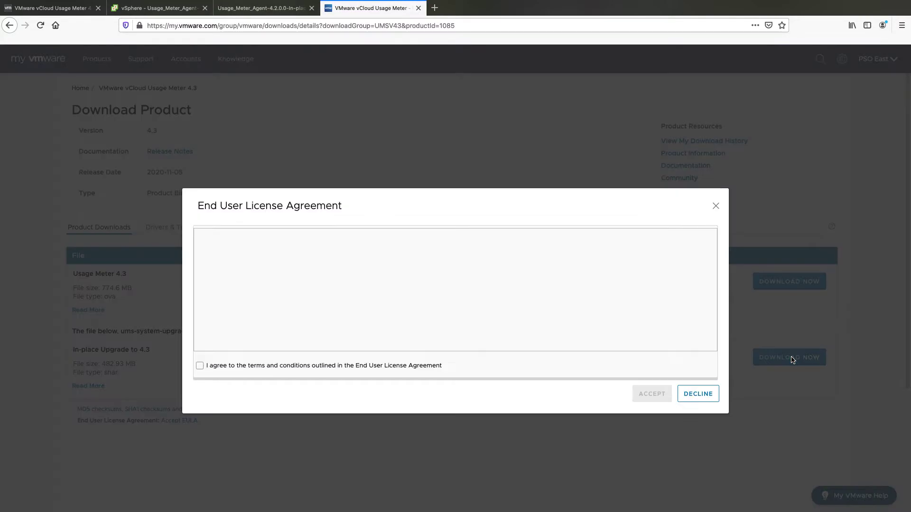
{"action": "left_click", "coordinate": [199, 365]}
{"action": "left_click", "coordinate": [651, 393]}
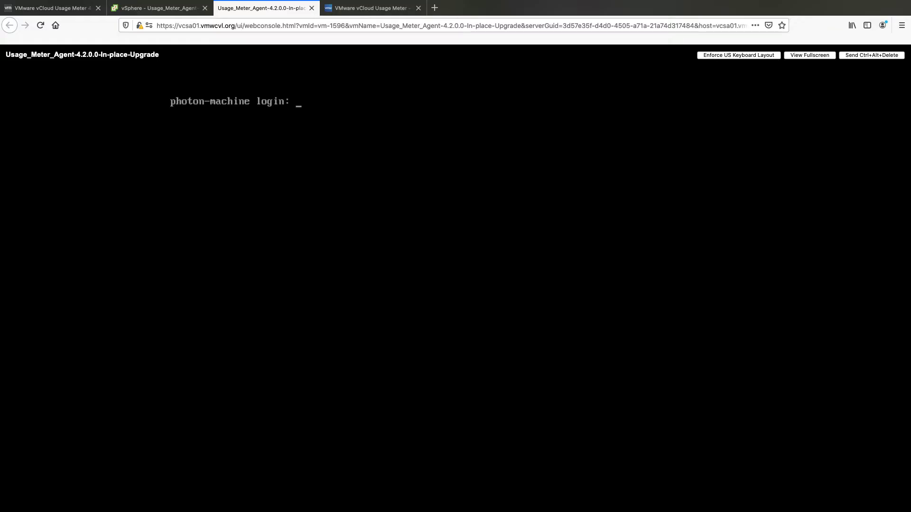
{"action": "type", "text": "root"}
As root, run bash ums-system-upgrade_to_4.3.shar from /opt/vmware/cloudusagemetering.
{"action": "key", "text": "Return"}
{"action": "key", "text": "Return"}
{"action": "type", "text": "cd"}
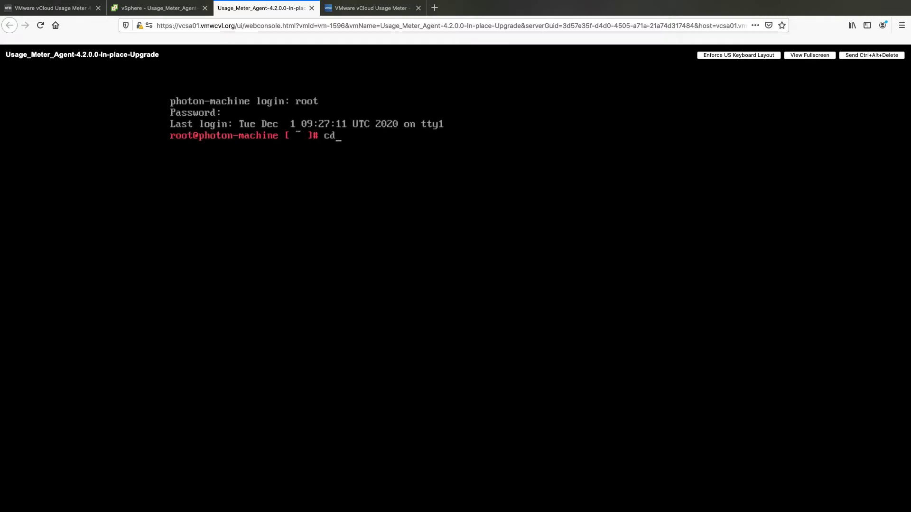
{"action": "type", "text": " /opt/vmware"}
{"action": "type", "text": "/cloudusagemetering"}
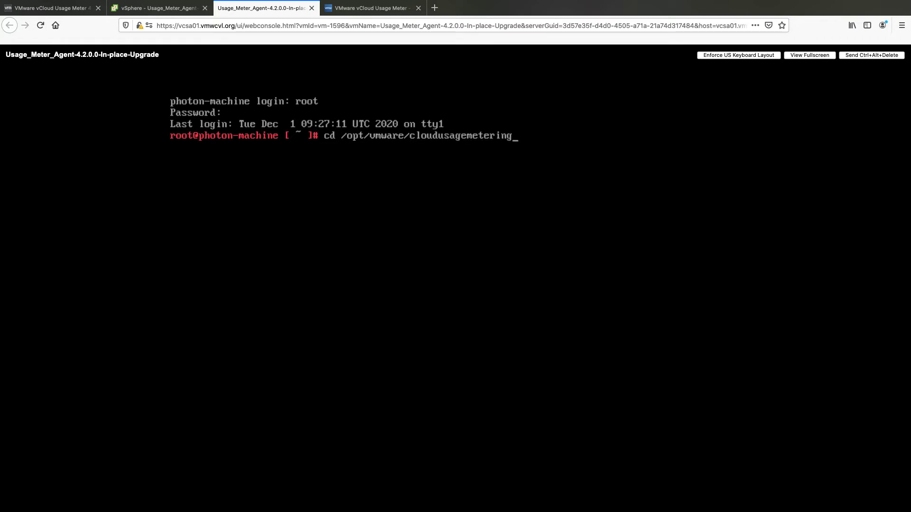
{"action": "key", "text": "Return"}
{"action": "type", "text": "bash ums"}
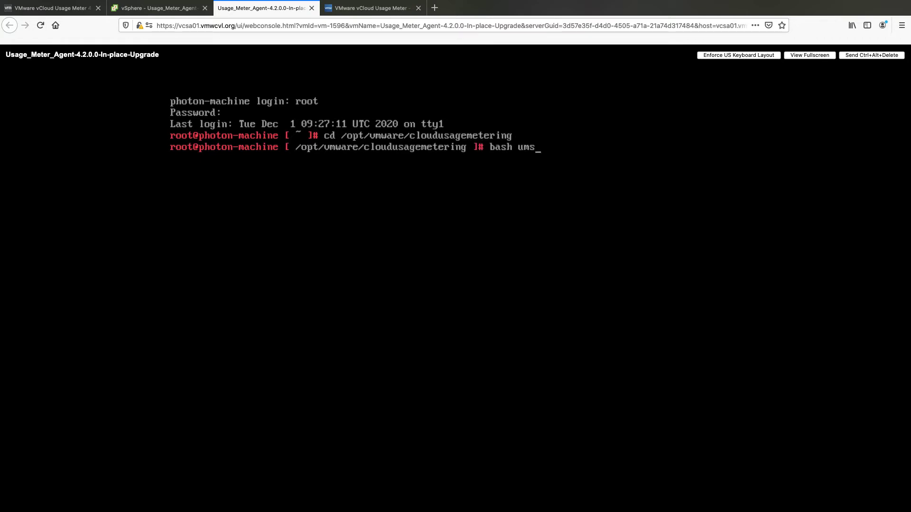
{"action": "type", "text": "-system-upgrade_to"}
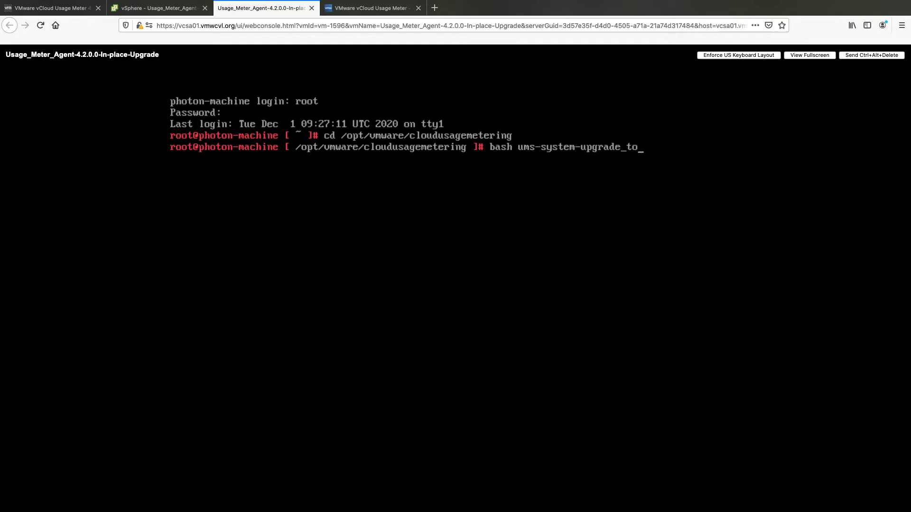
{"action": "type", "text": "_4.3.shar"}
{"action": "key", "text": "Return"}
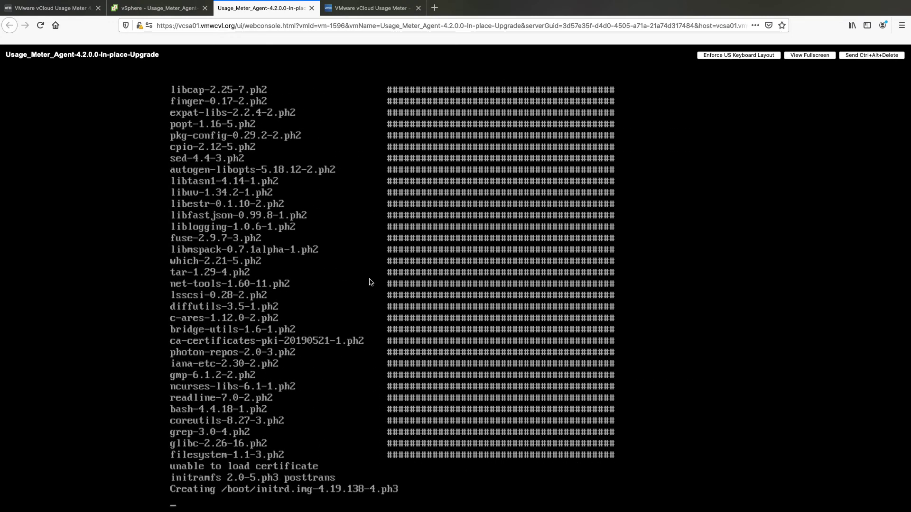
{"action": "type", "text": "y"}
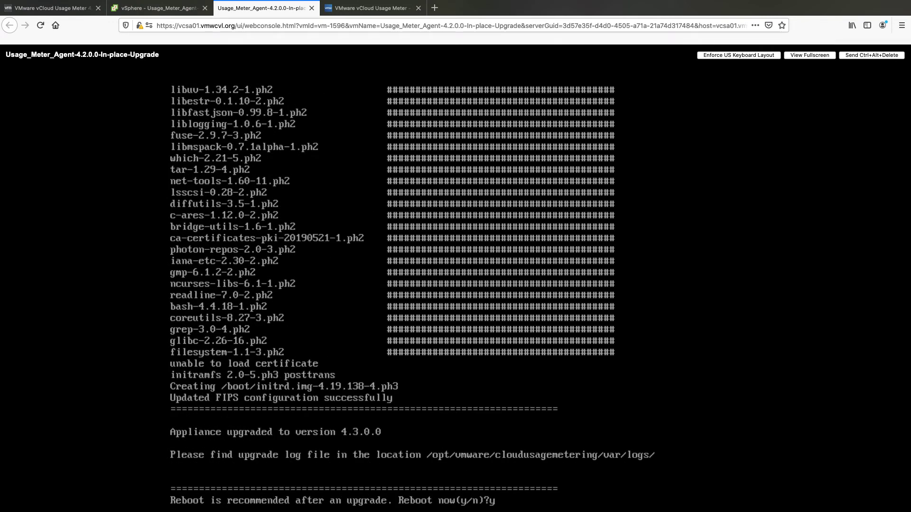
Confirm the reboot with y, then enter root at the login prompt after boot.
{"action": "key", "text": "Return"}
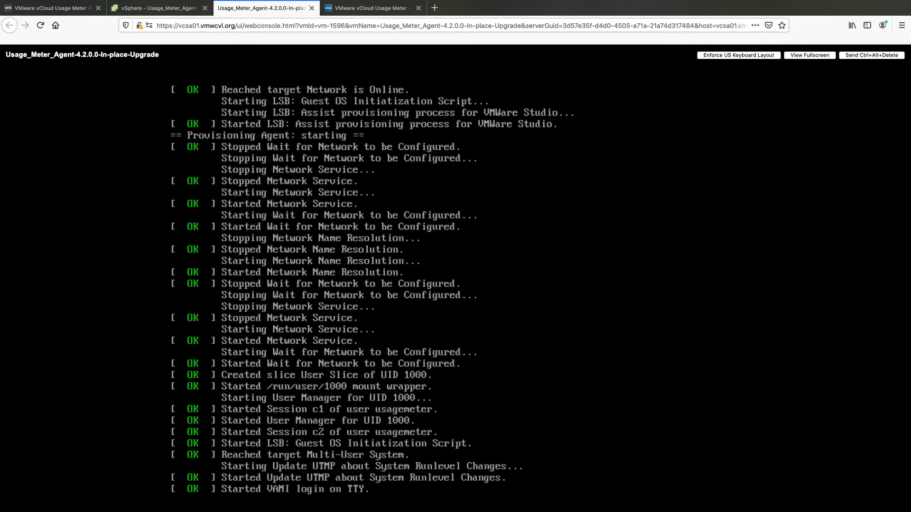
{"action": "key", "text": "Return"}
{"action": "type", "text": "root"}
{"action": "key", "text": "Return"}
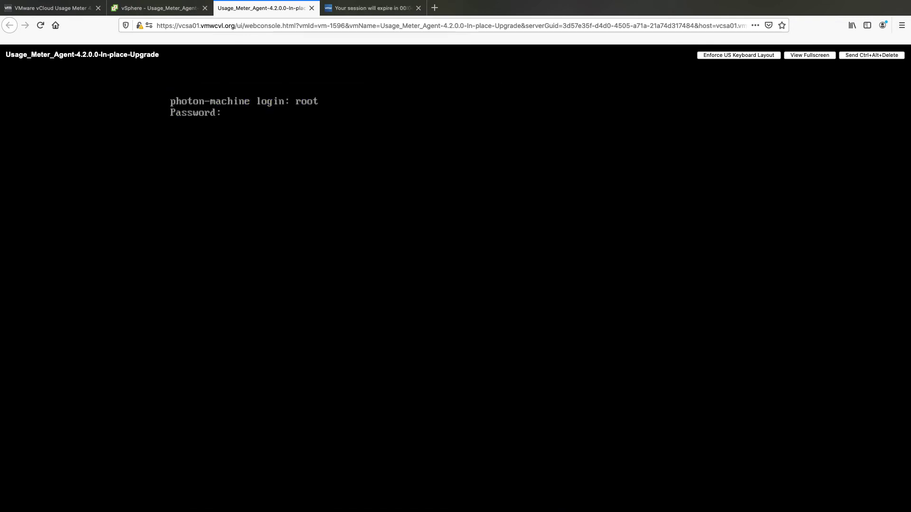
Enter the root password, cd to /opt/vmware and run ls to show cloudusagemetering-old.
{"action": "key", "text": "Return"}
{"action": "type", "text": "cd"}
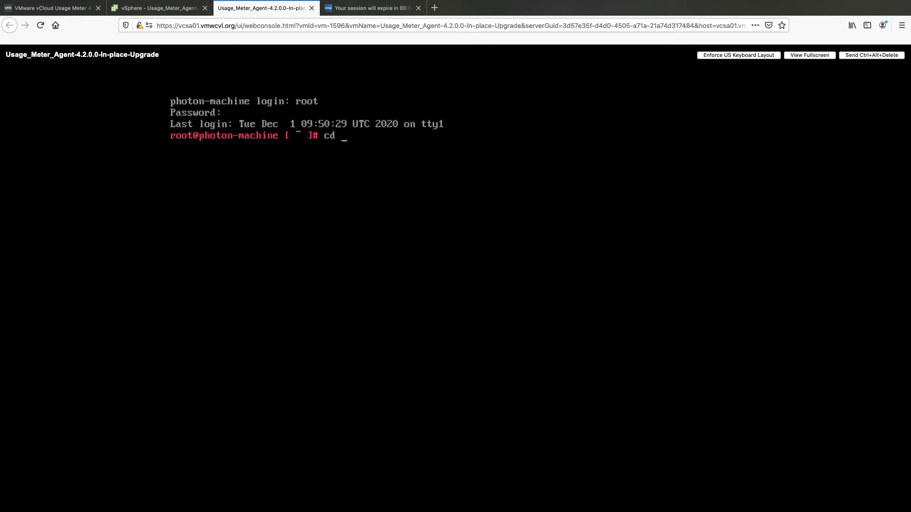
{"action": "type", "text": " /opt/"}
{"action": "type", "text": "vmware"}
{"action": "key", "text": "Return"}
{"action": "type", "text": "ls"}
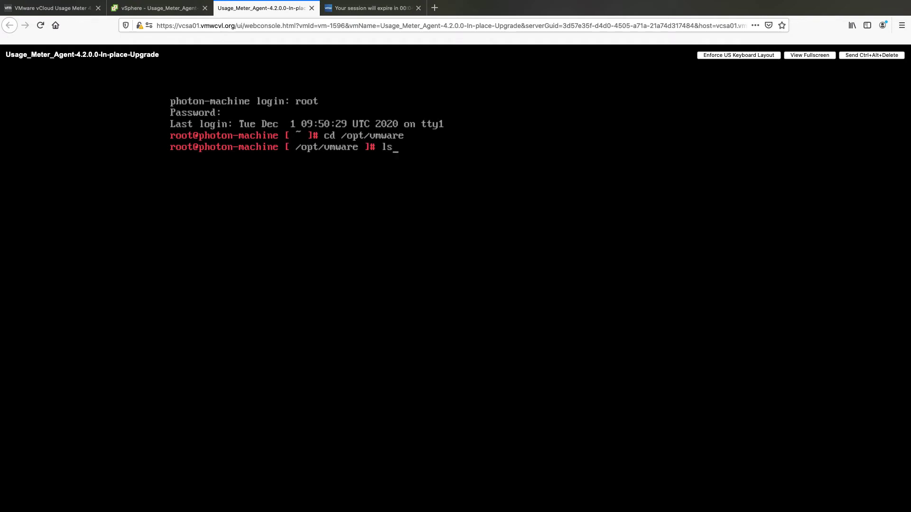
{"action": "key", "text": "Return"}
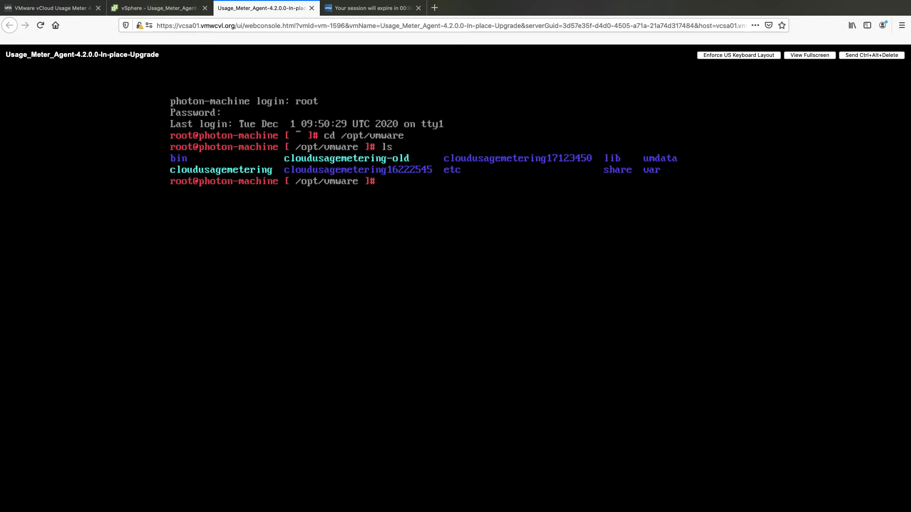
{"action": "type", "text": "cd"}
Run cd to go home, then run service sshd stop.
{"action": "key", "text": "Return"}
{"action": "type", "text": "service"}
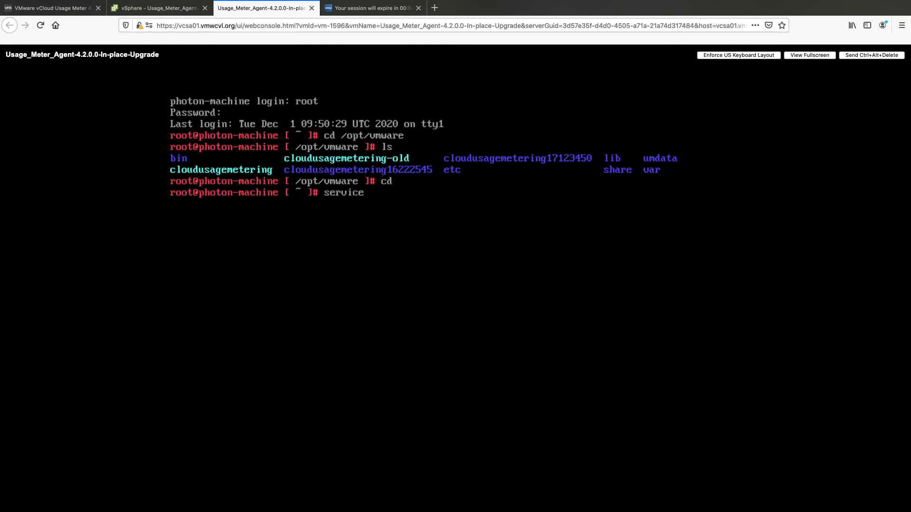
{"action": "type", "text": " sshd stop"}
{"action": "key", "text": "Return"}
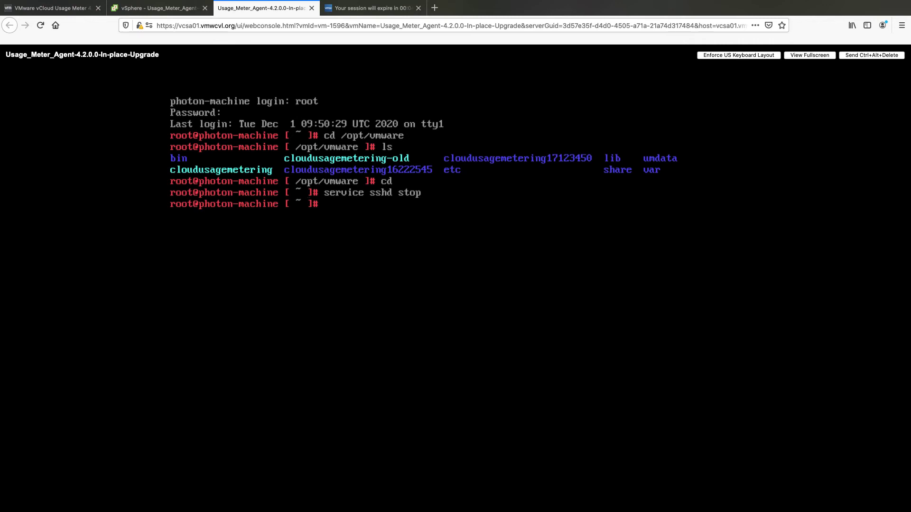
{"action": "type", "text": "cd "}
{"action": "type", "text": "/opt/v"}
{"action": "type", "text": "mware/cloudusage"}
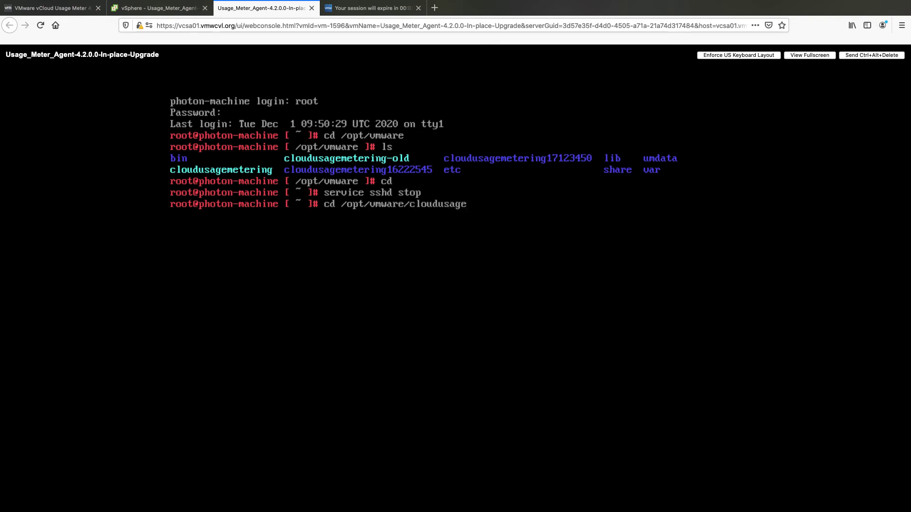
{"action": "type", "text": "metering"}
From /opt/vmware/cloudusagemetering, run ./scripts/status.sh and confirm every process shows Running.
{"action": "key", "text": "Return"}
{"action": "type", "text": "./"}
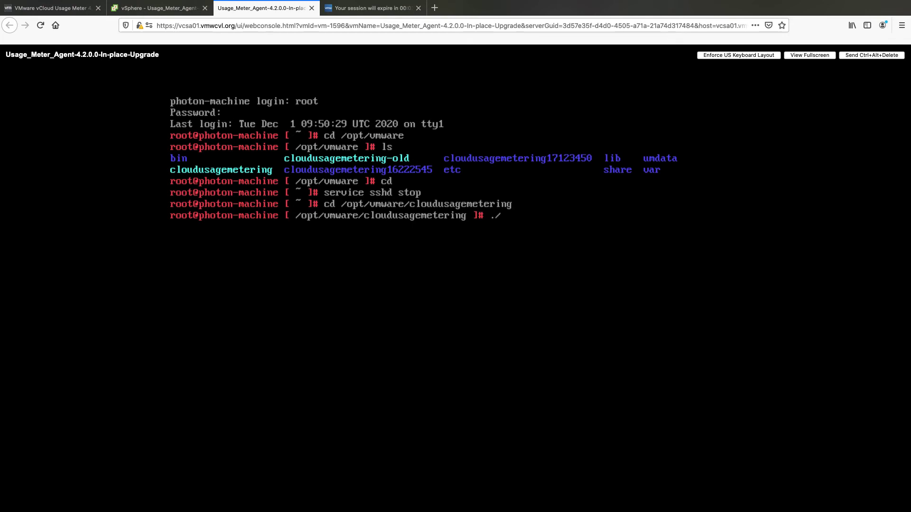
{"action": "type", "text": "scripts/st"}
{"action": "type", "text": "atus.sh"}
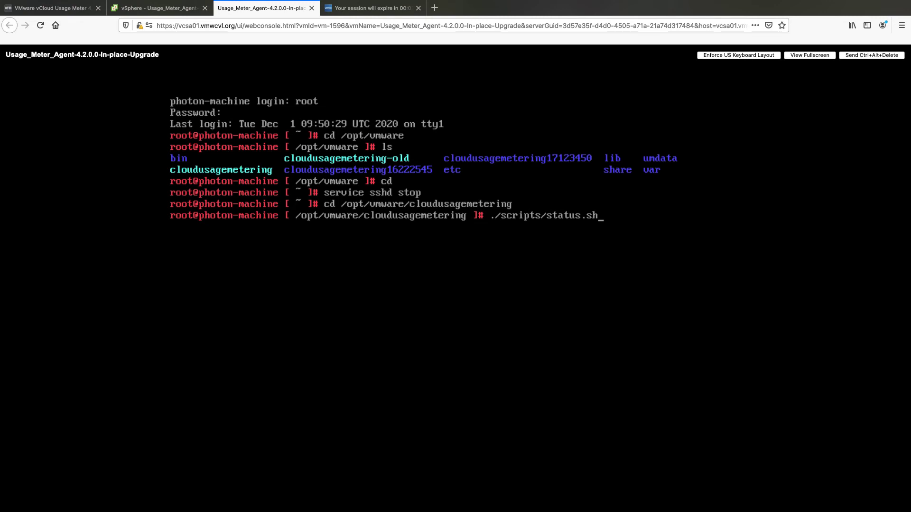
{"action": "key", "text": "Return"}
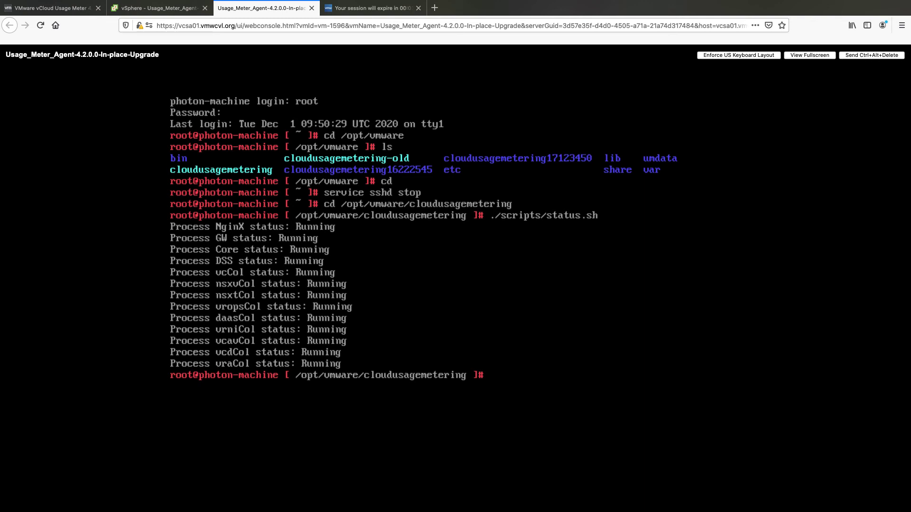
{"action": "type", "text": "cd"}
{"action": "type", "text": " var"}
{"action": "type", "text": "/logs"}
Run cd var/logs and ls to show the logs, including inplaceupgradeum.
{"action": "key", "text": "Return"}
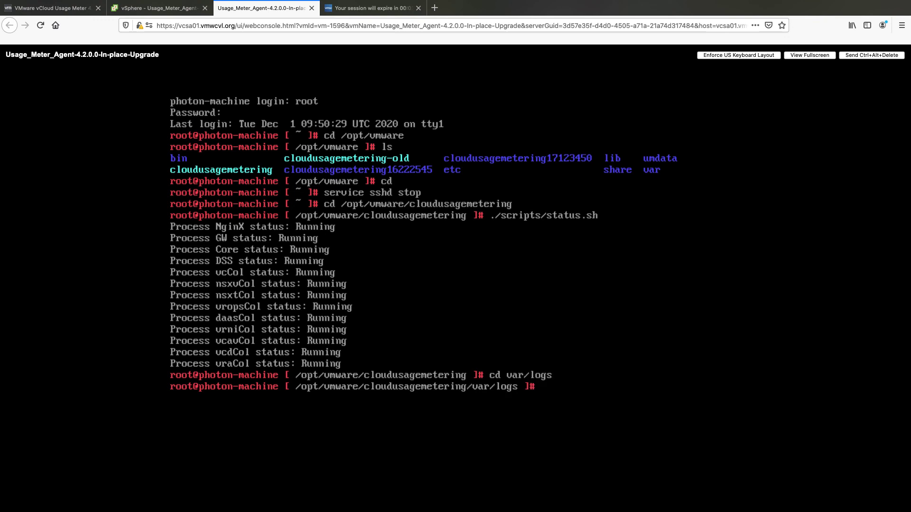
{"action": "type", "text": "ls"}
{"action": "key", "text": "Return"}
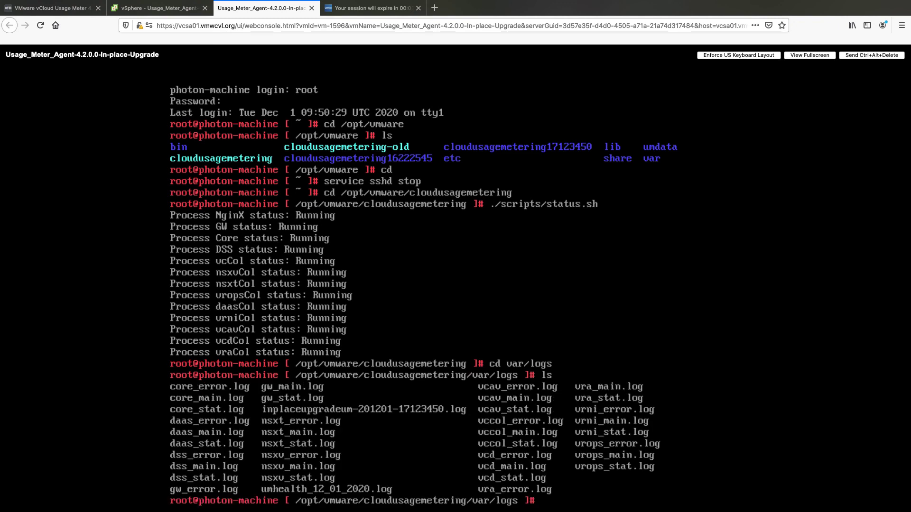
Log in to Usage Meter and open About from the profile menu, showing version 4.3.0.0 build 17123450.
{"action": "left_click", "coordinate": [50, 8]}
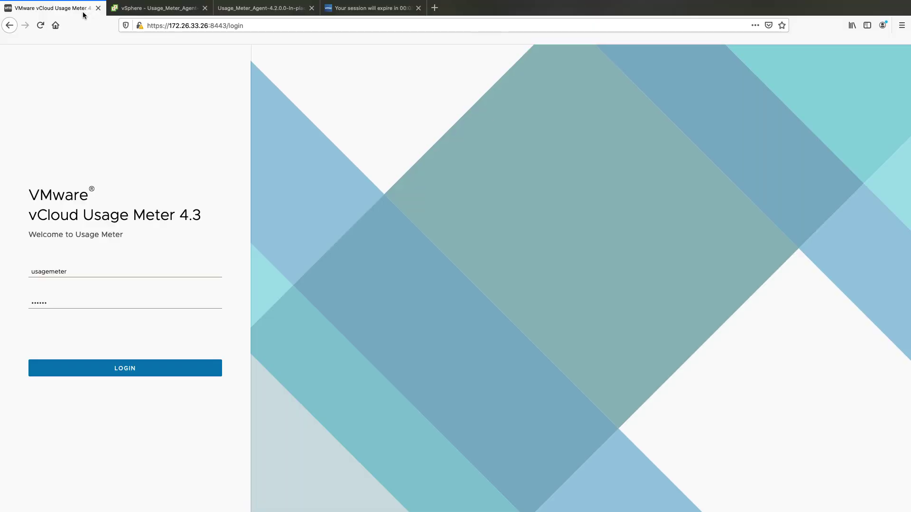
{"action": "left_click", "coordinate": [123, 368]}
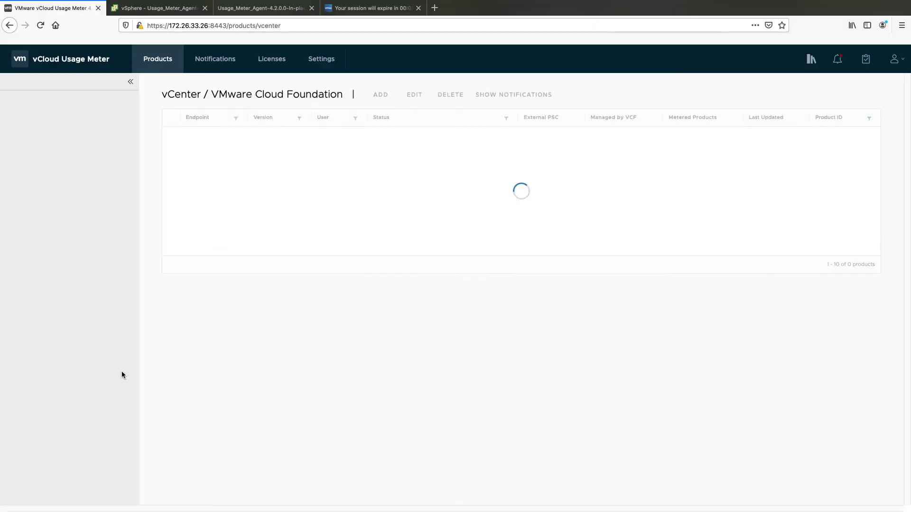
{"action": "left_click", "coordinate": [895, 60]}
{"action": "left_click", "coordinate": [872, 86]}
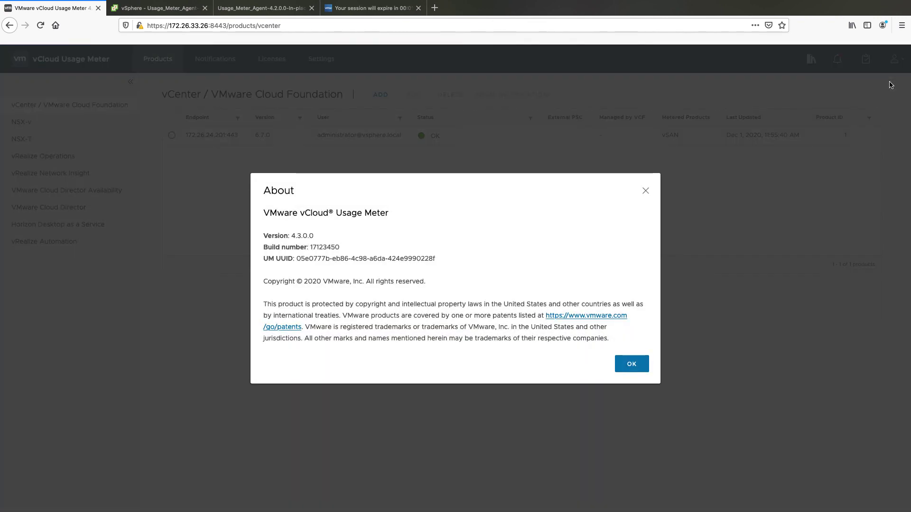